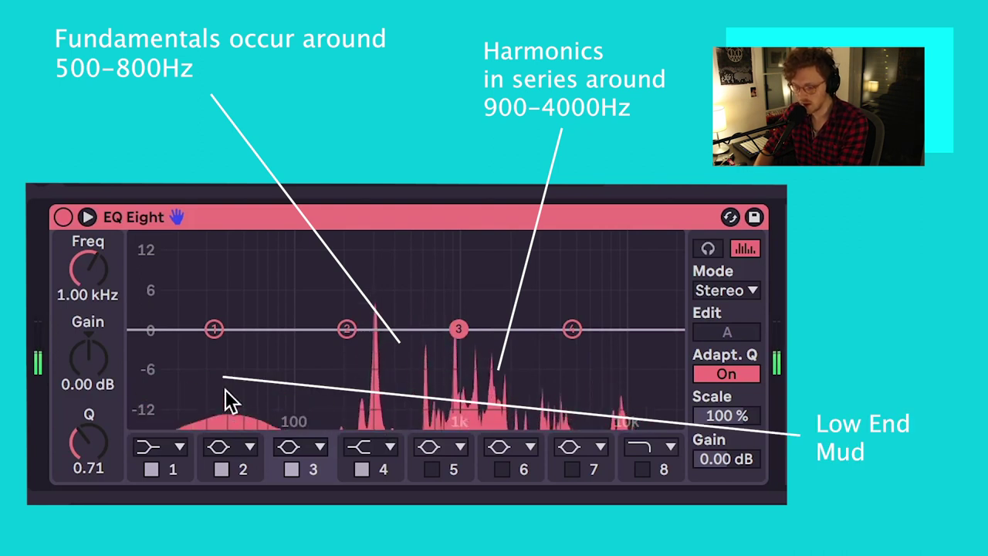
Step: Turn EQ band 1 into a low-cut filter and raise its cutoff to a little above 100 Hz
click(215, 329)
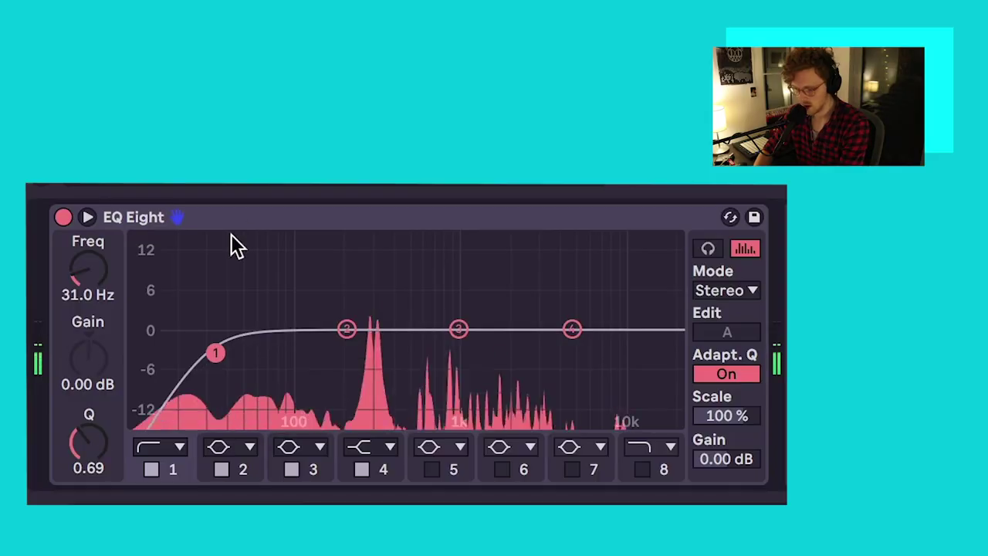
drag(216, 353, 325, 347)
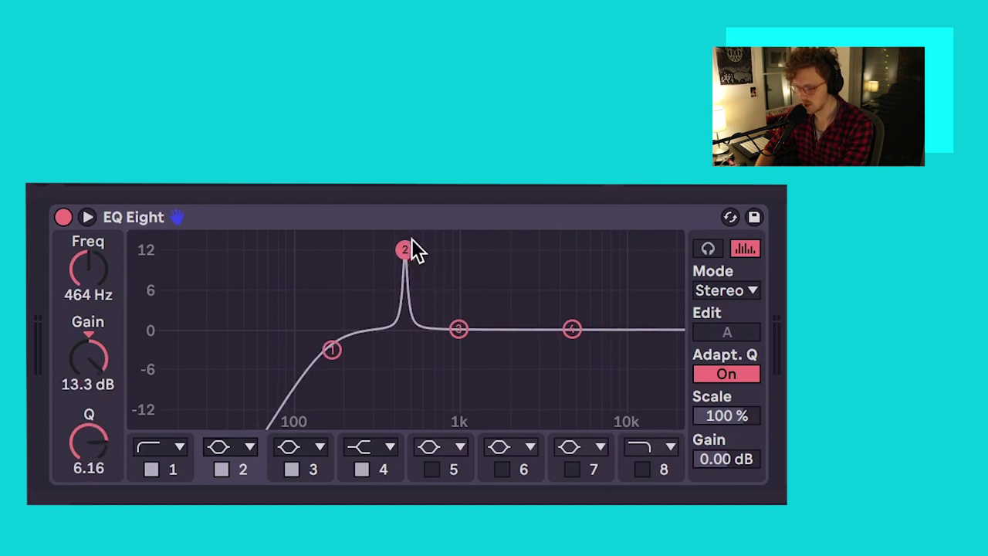
Step: Sweep band 2 upward as a narrow 15 dB boost during playback to find harsh resonances, and pull it down into a cut
drag(405, 249, 405, 239)
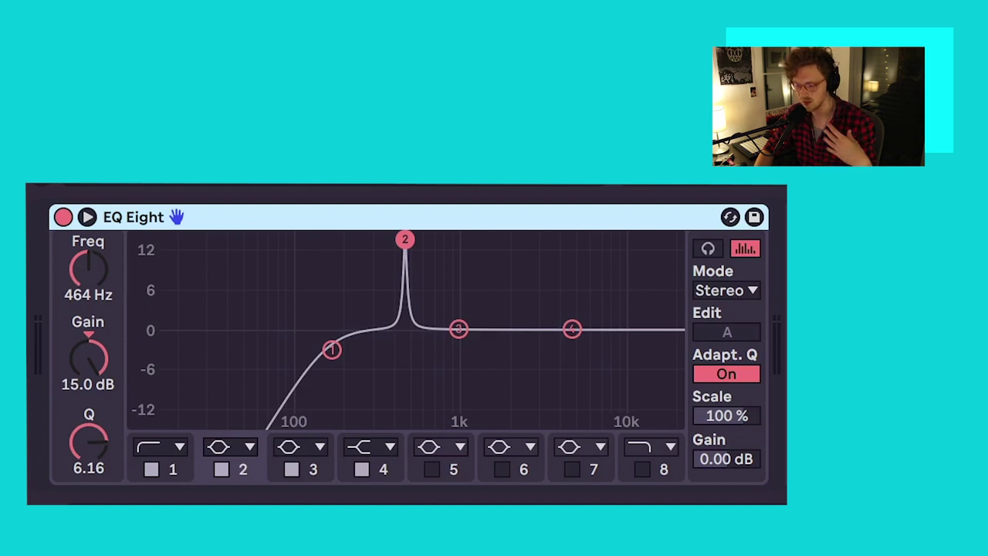
drag(404, 240, 487, 239)
key(space)
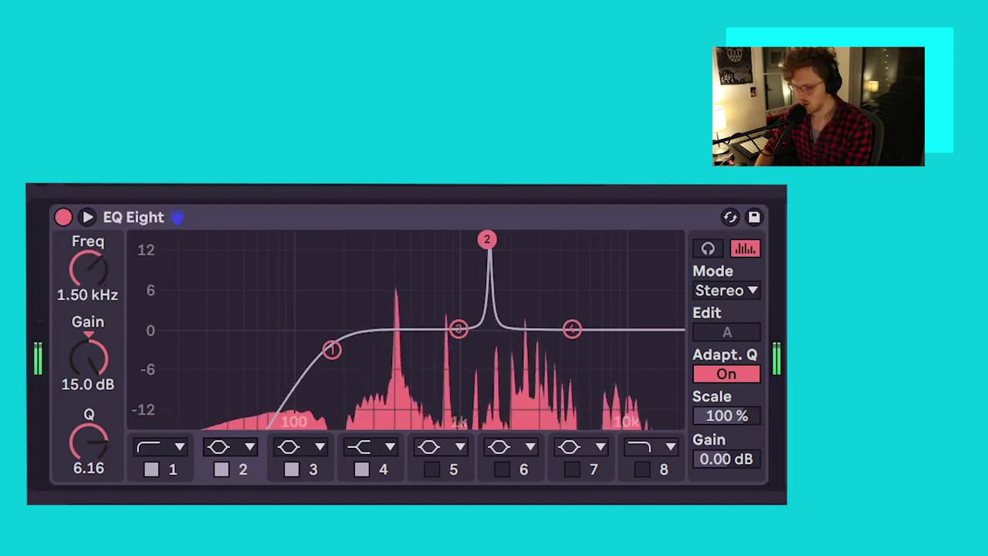
drag(513, 239, 551, 381)
Step: Turn bands 3 and 4 into narrow cuts above band 2, with band 4 at 8.25 kHz, -7.31 dB and Q 7.58
drag(458, 330, 502, 373)
drag(88, 444, 88, 413)
drag(571, 330, 613, 364)
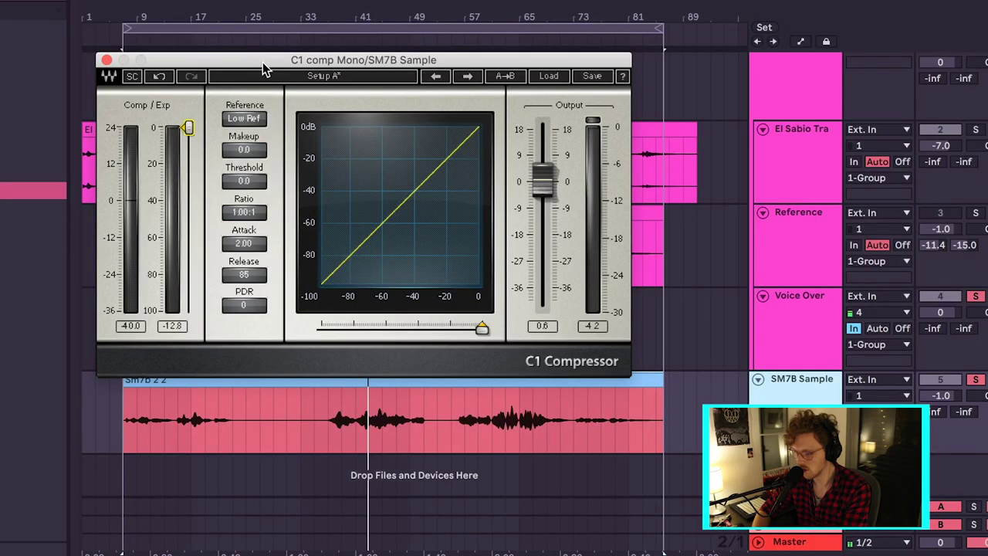
drag(262, 68, 567, 69)
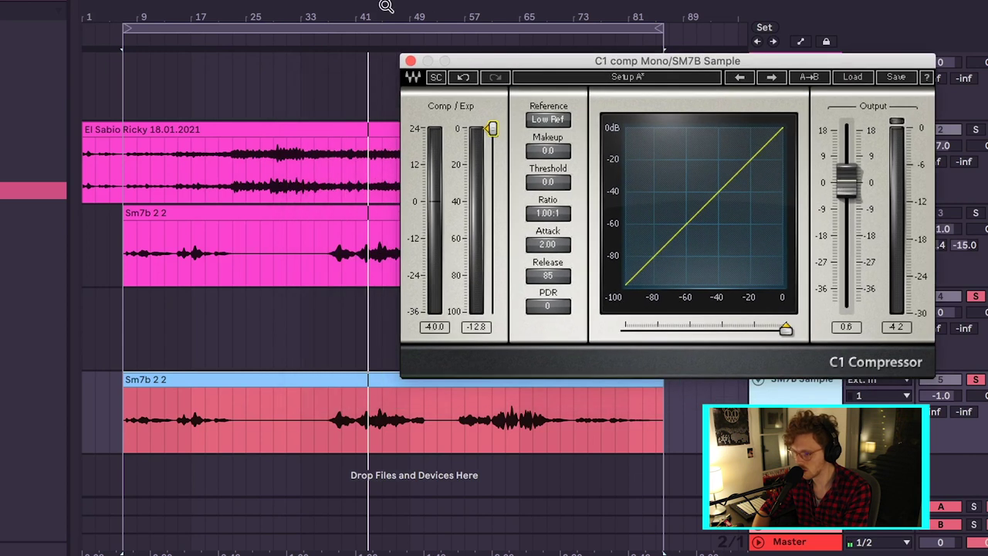
click(326, 40)
drag(542, 60, 448, 36)
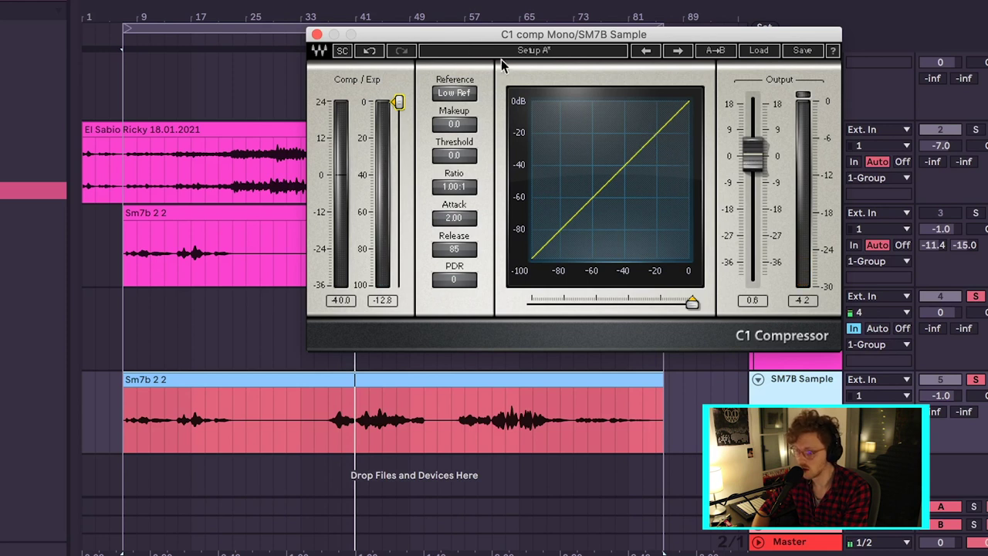
drag(470, 36, 582, 39)
drag(565, 38, 414, 45)
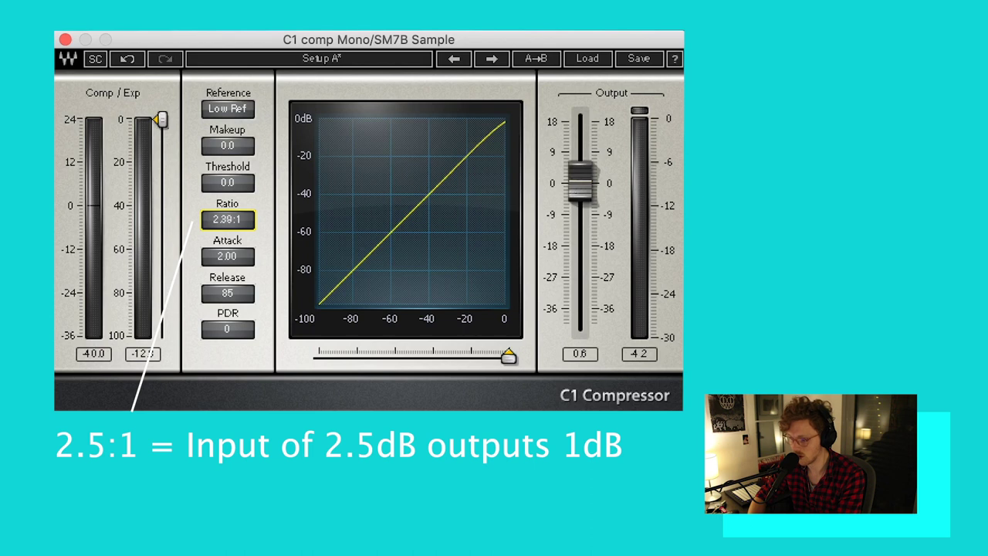
Step: Set the C1 compressor to a threshold of -31.4, a ratio of about 2.5:1 and makeup gain of 6.7, and play the sample
drag(162, 125, 162, 178)
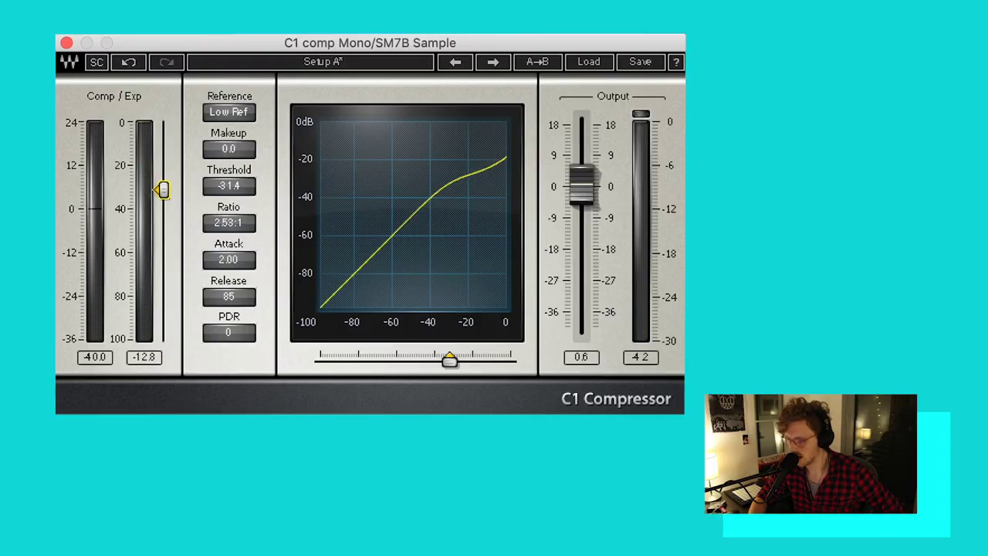
key(space)
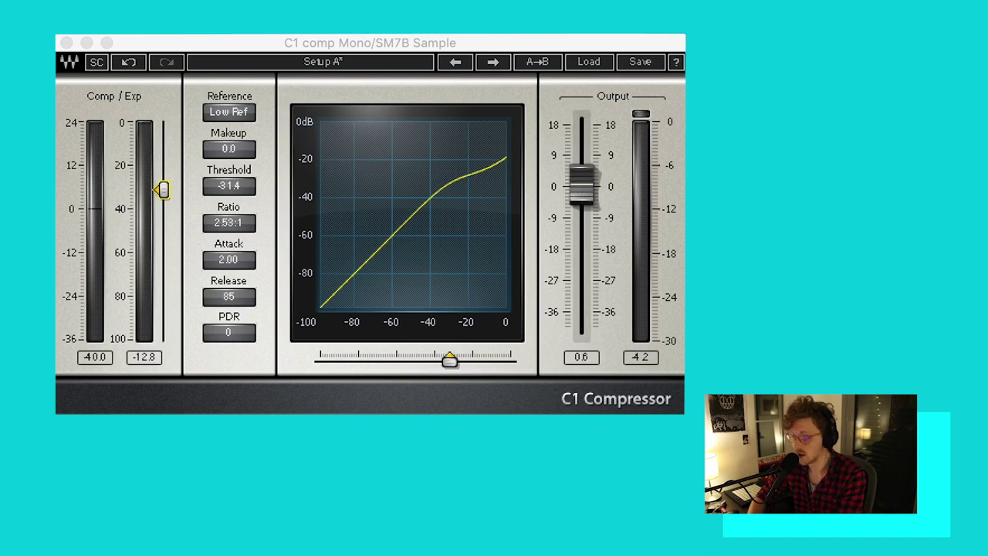
drag(226, 153, 227, 122)
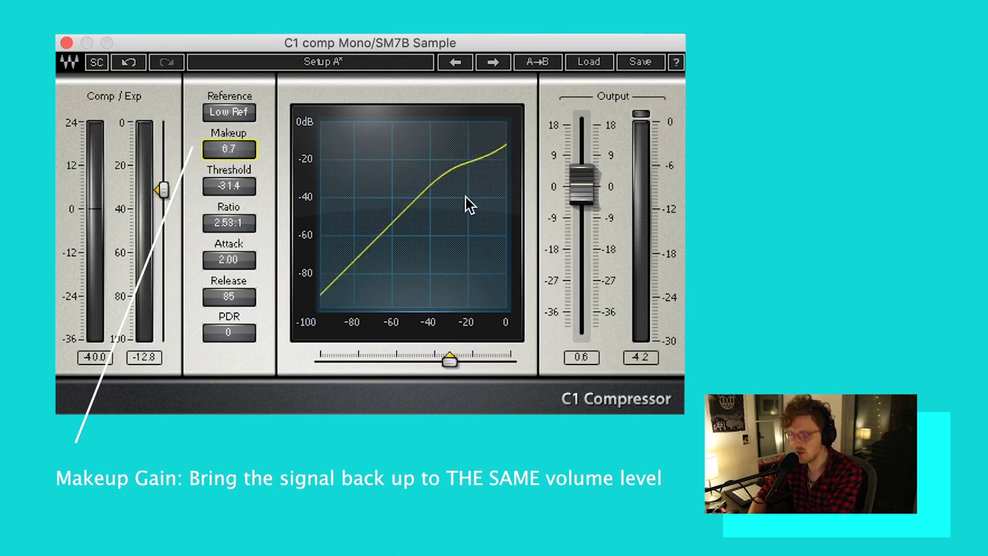
key(space)
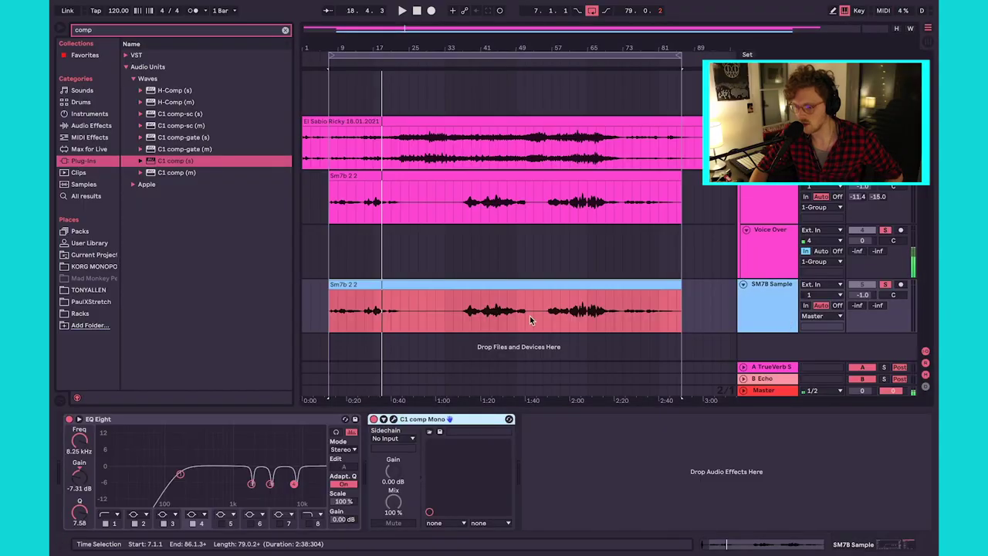
Step: Clear the browser search within the audio effects and add a second EQ Eight after the C1 compressor
click(88, 127)
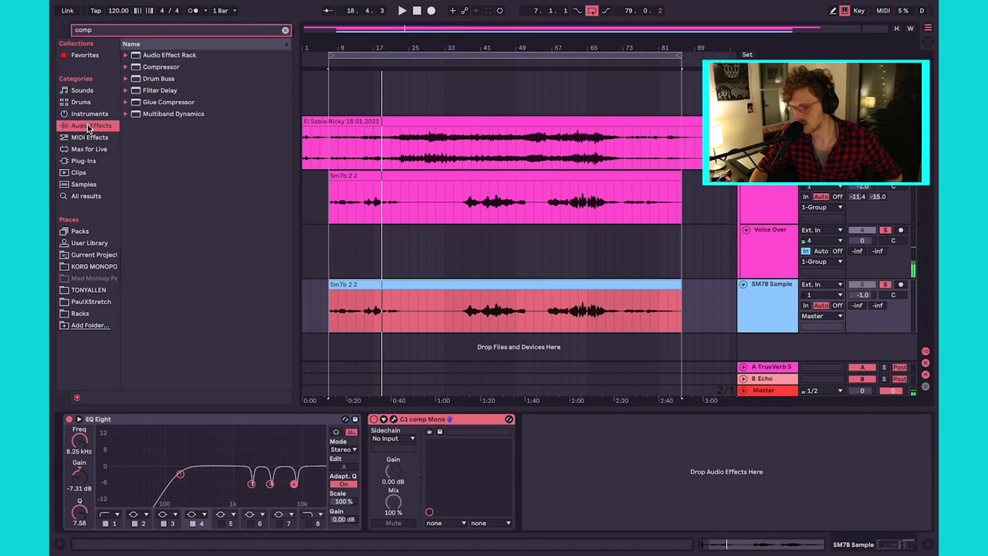
click(283, 30)
drag(162, 226, 604, 454)
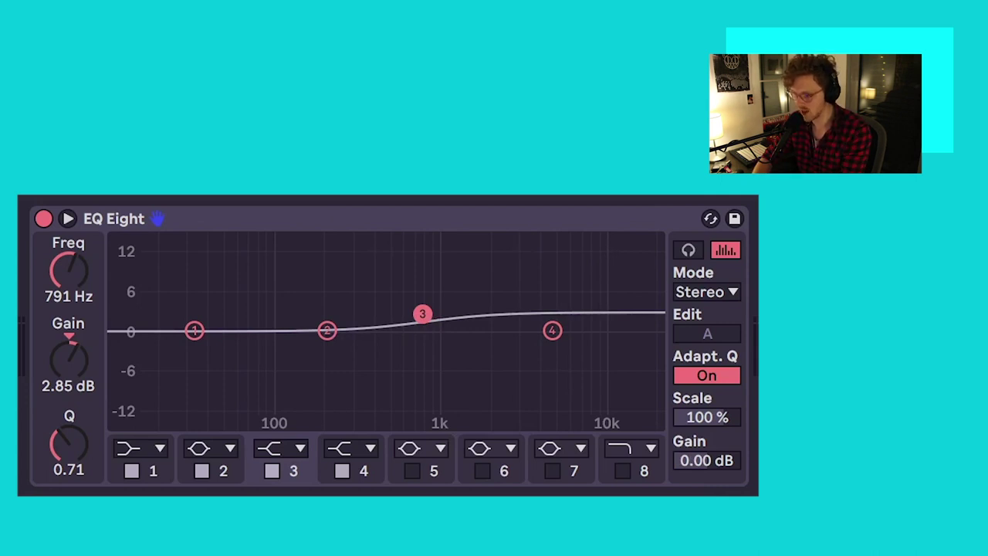
Step: Compare the second EQ on and off during playback and set its band 3 high shelf to 1.14 kHz and 2.36 dB
key(space)
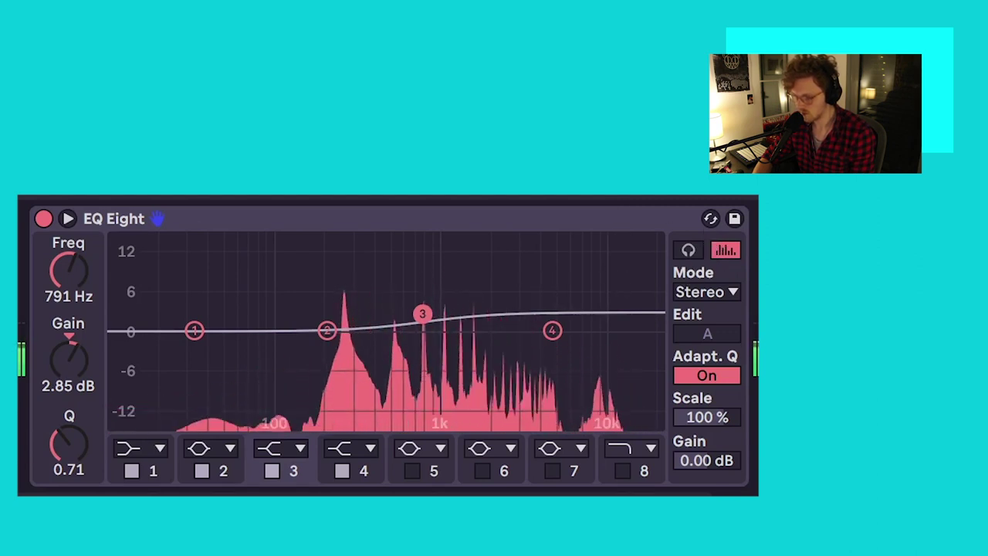
click(44, 223)
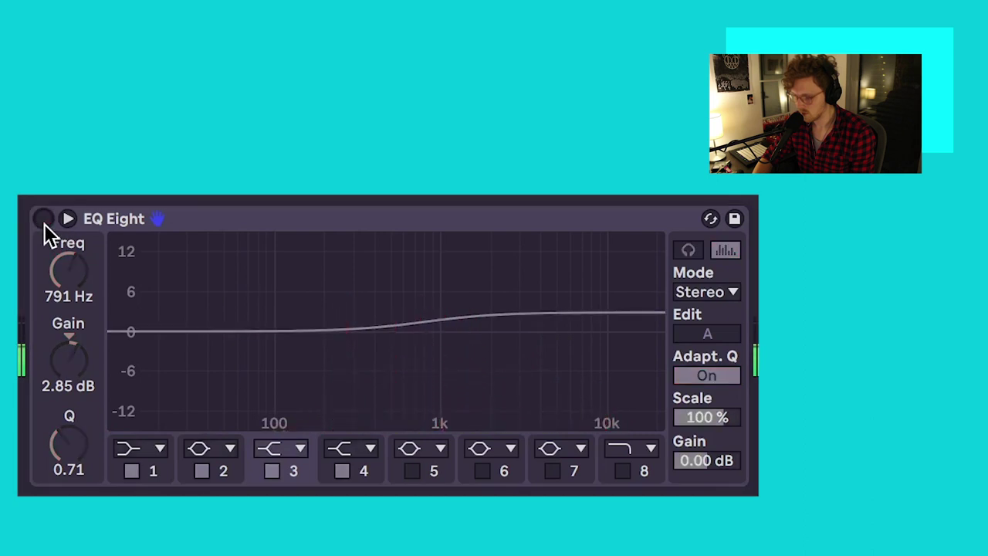
click(44, 222)
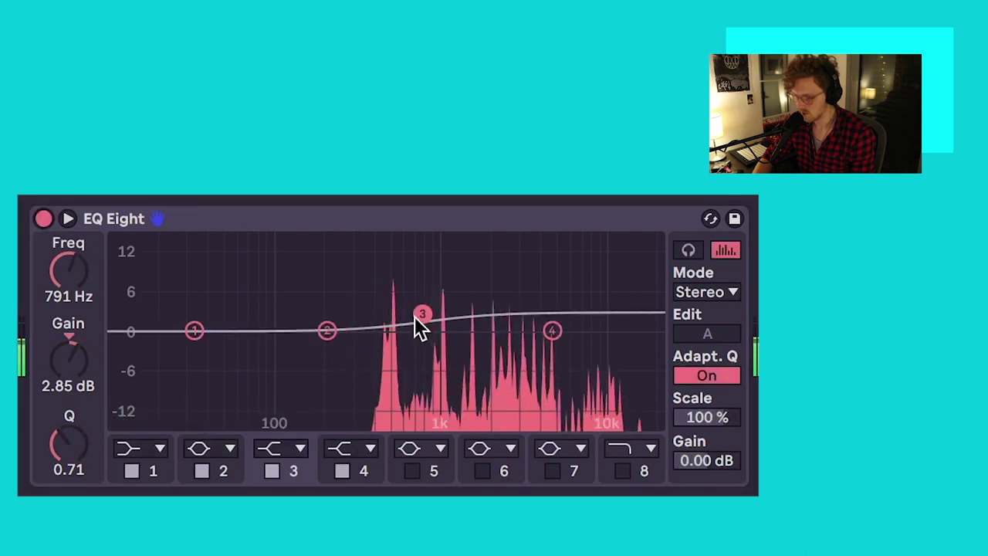
drag(423, 313, 449, 315)
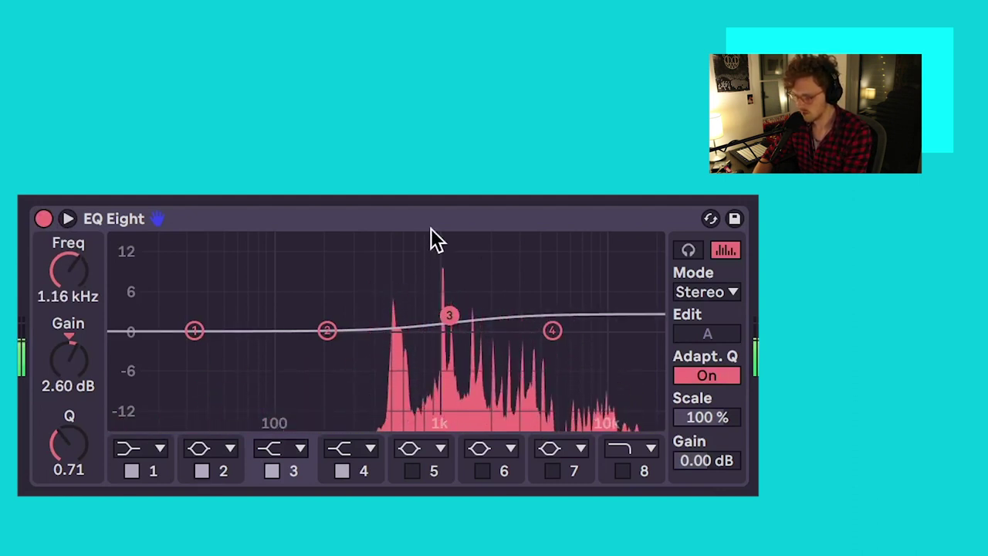
drag(452, 316, 448, 318)
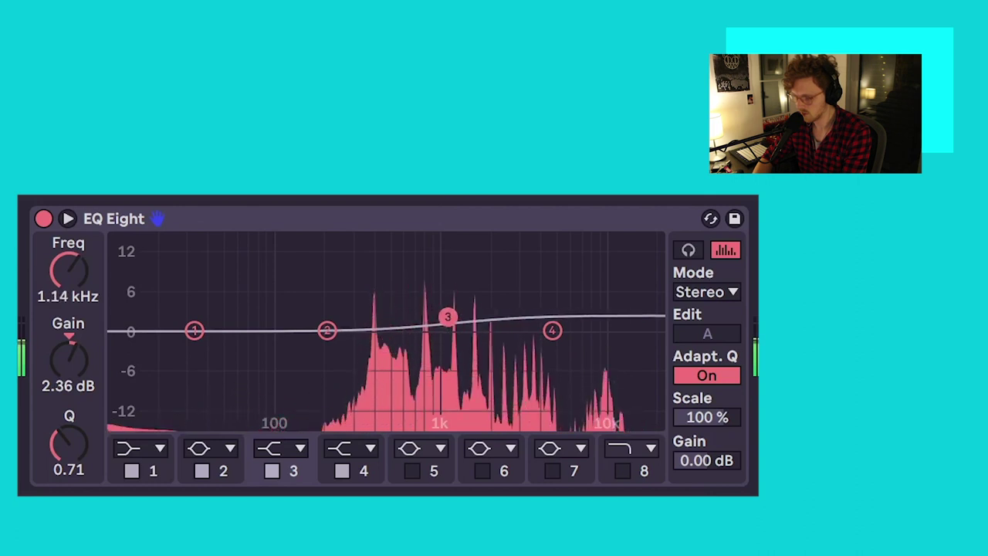
Step: Change band 4 to a high-cut filter with its cutoff at 13.5 kHz
drag(552, 330, 626, 331)
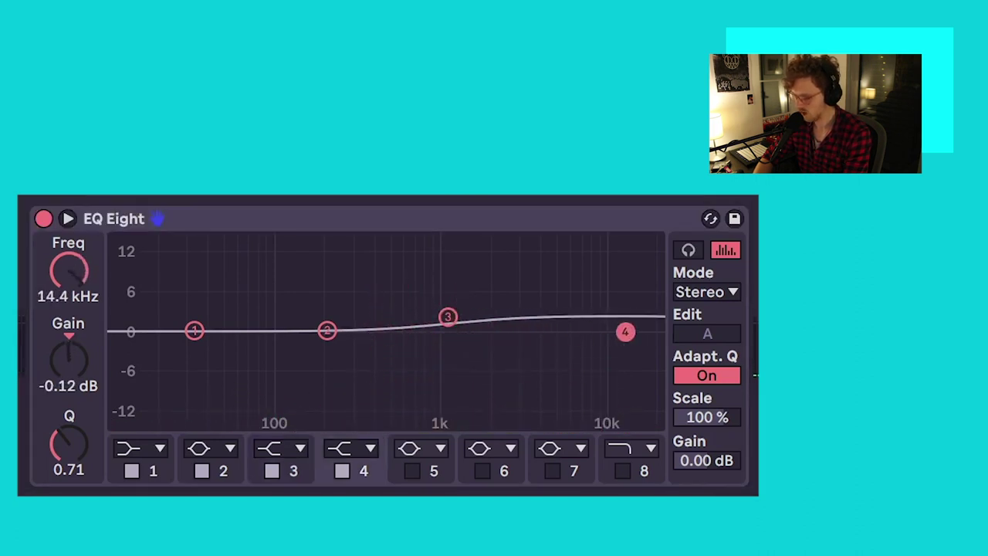
click(368, 448)
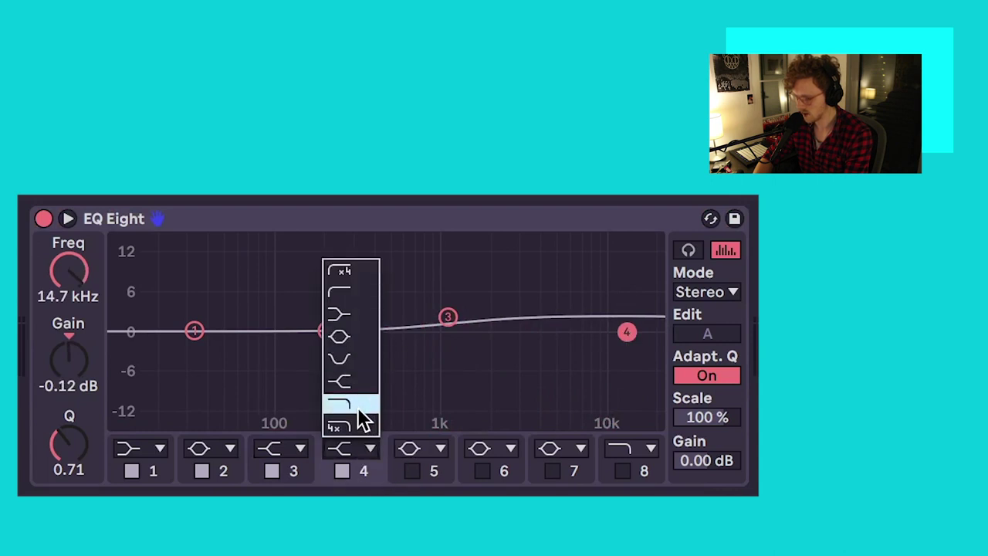
click(358, 407)
drag(624, 353, 620, 354)
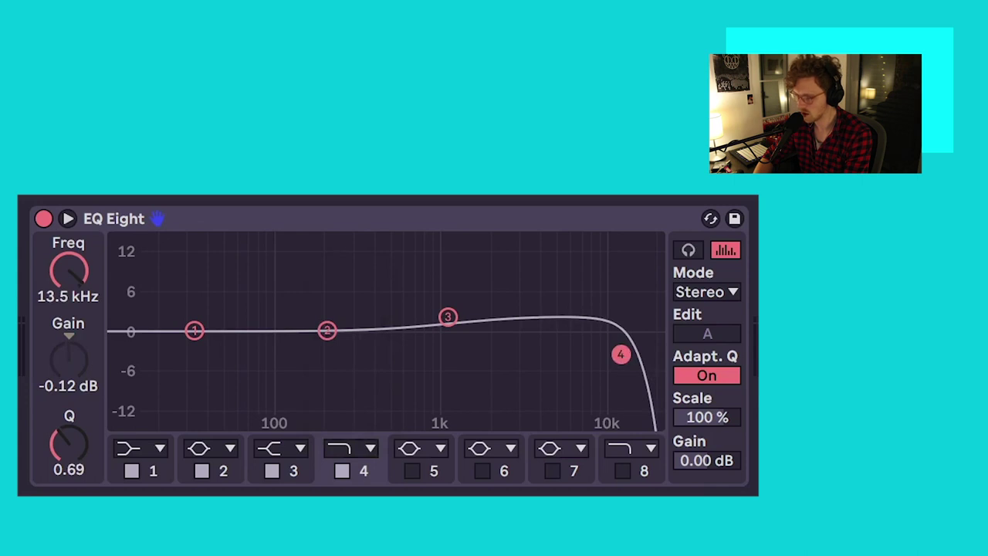
Step: Play the sample and repeatedly bypass and re-enable the second EQ to compare the sound with and without it
key(space)
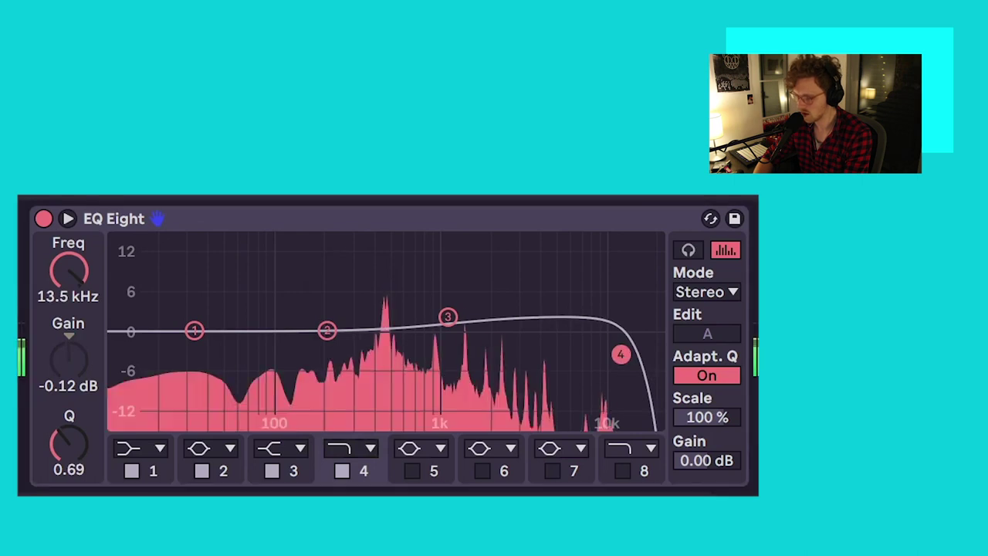
click(41, 218)
click(43, 218)
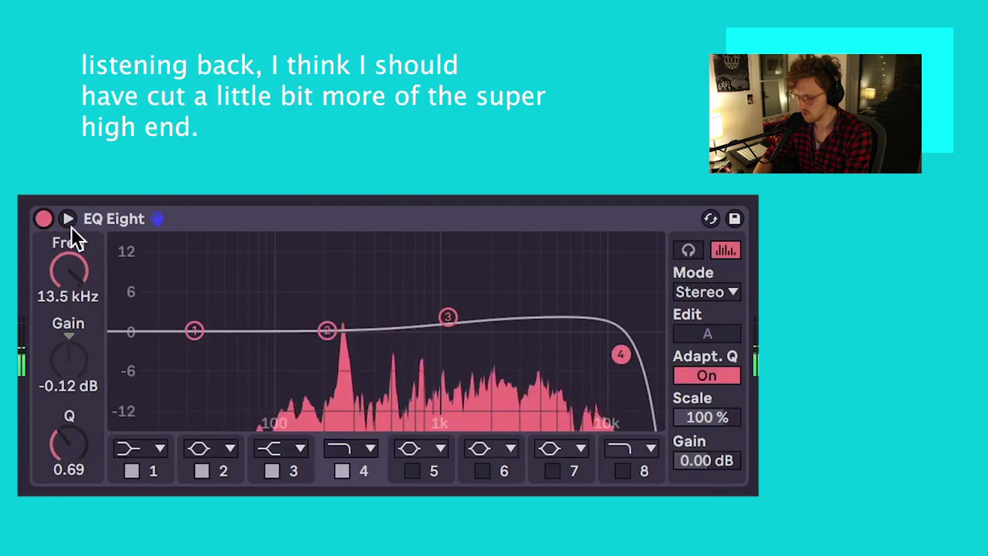
click(41, 219)
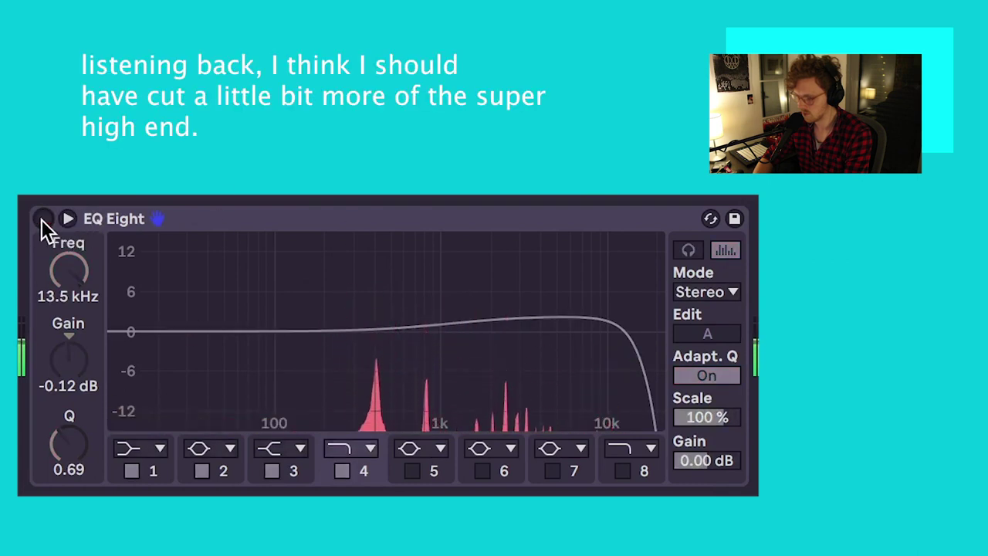
click(43, 219)
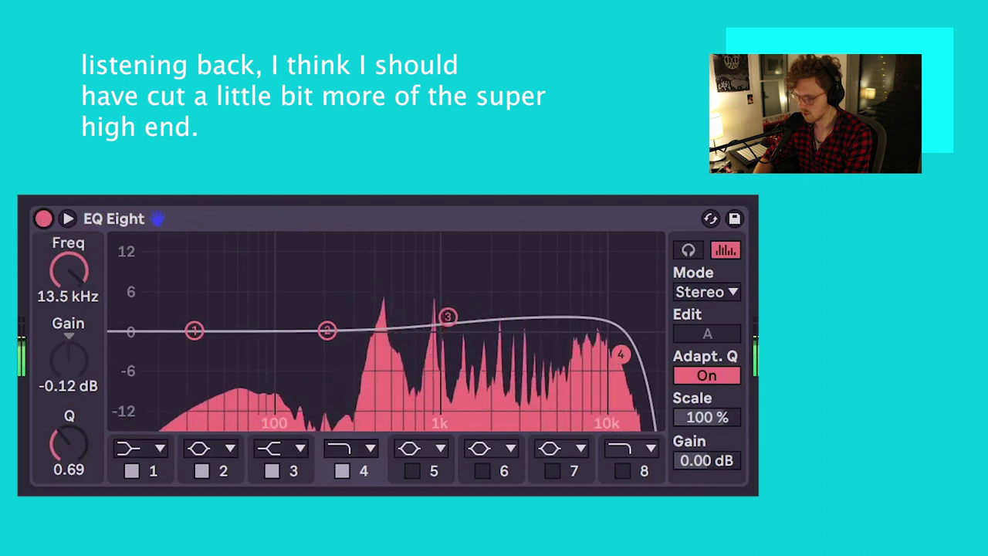
click(44, 219)
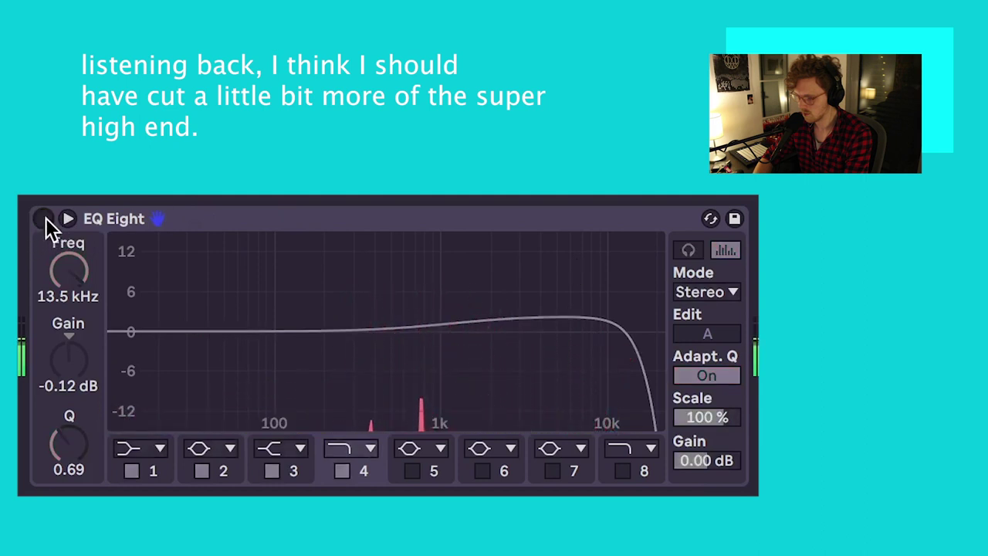
click(44, 219)
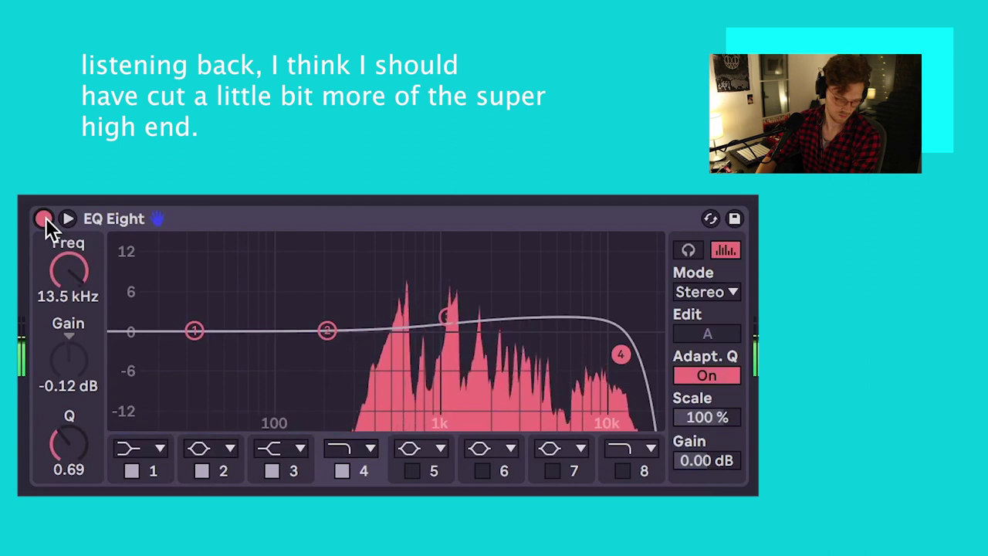
Step: Shift the band 3 shelf slightly higher and shape band 2 into a bell boost at 880 Hz, 2.36 dB and Q 2.49
drag(450, 321, 461, 314)
click(327, 331)
mouse_move(327, 330)
mouse_down()
mouse_move(421, 324)
mouse_move(426, 303)
mouse_up()
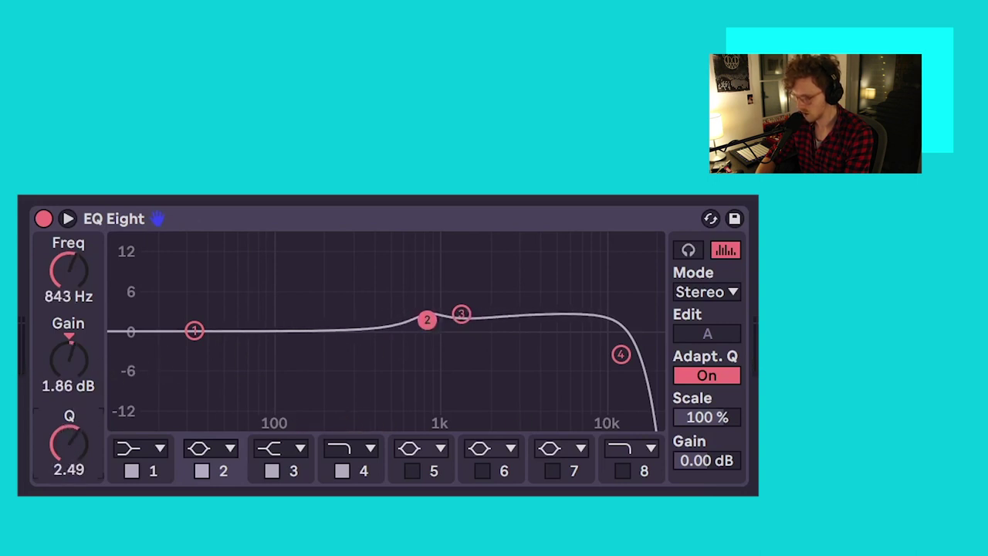
key(space)
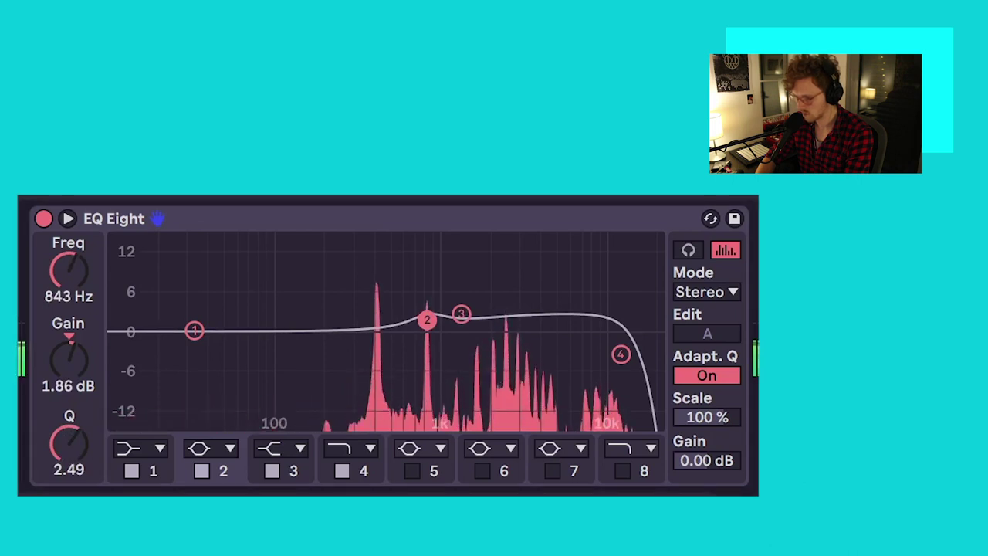
mouse_move(429, 318)
mouse_down()
mouse_move(438, 318)
mouse_move(431, 324)
mouse_up()
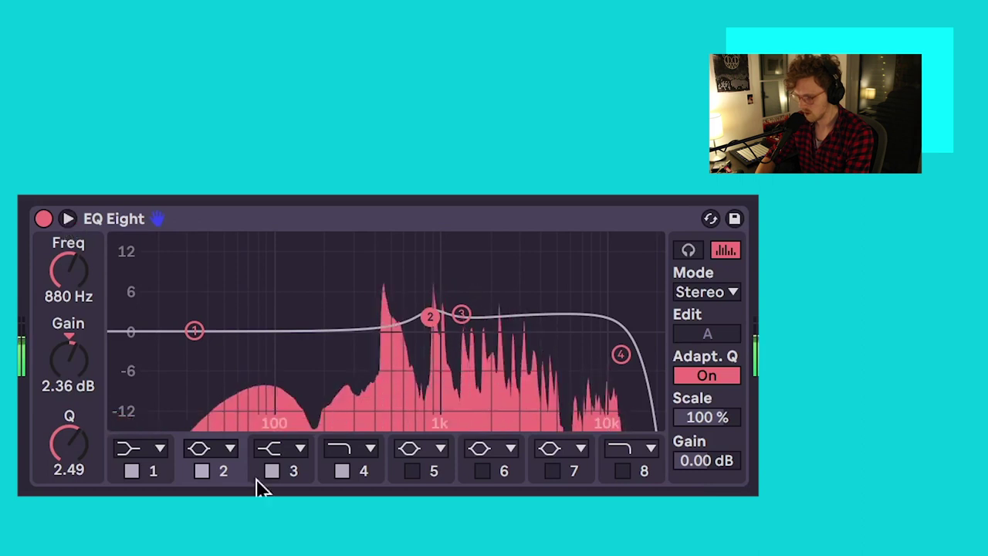
Step: Change band 1 of the second EQ to a low-cut filter at 38.3 Hz with Q 0.78
click(133, 463)
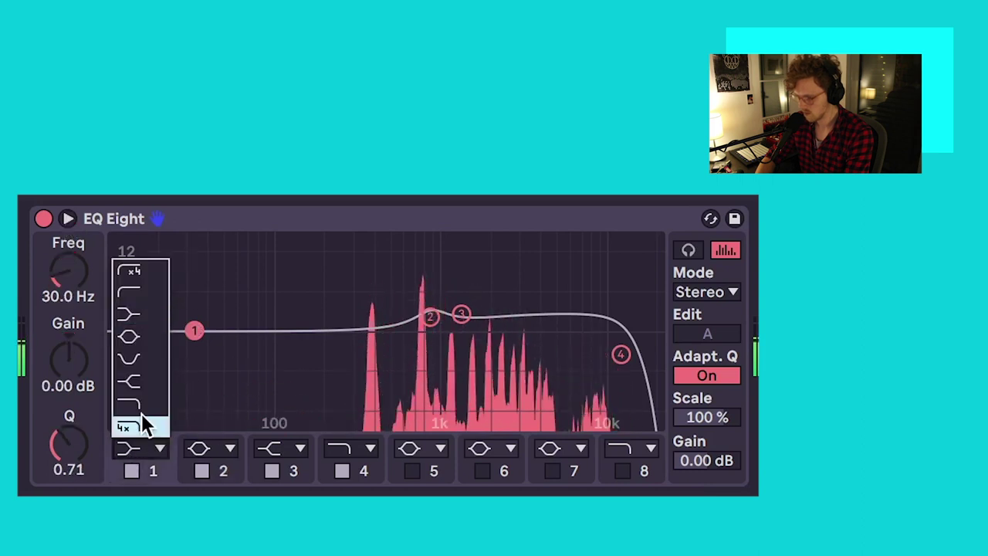
click(129, 285)
drag(198, 360, 213, 356)
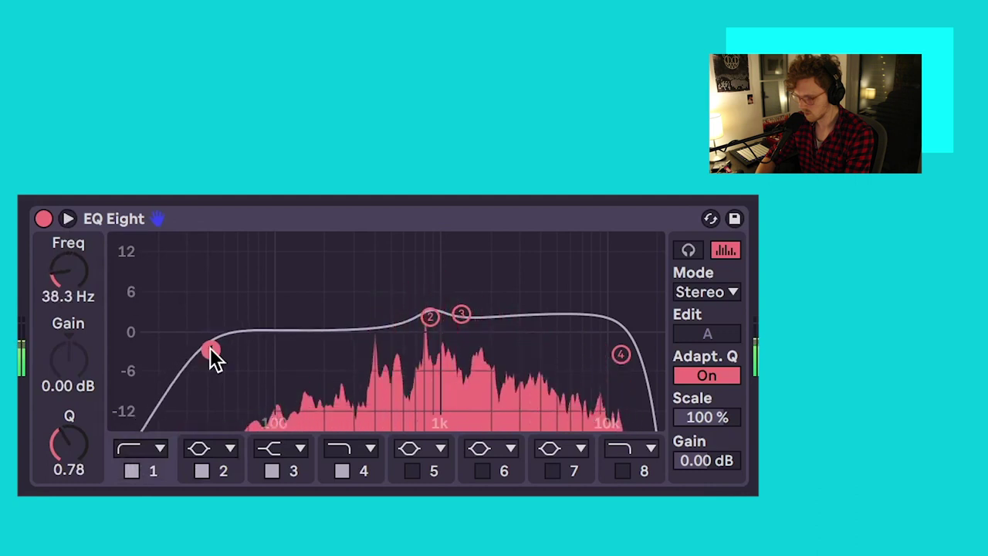